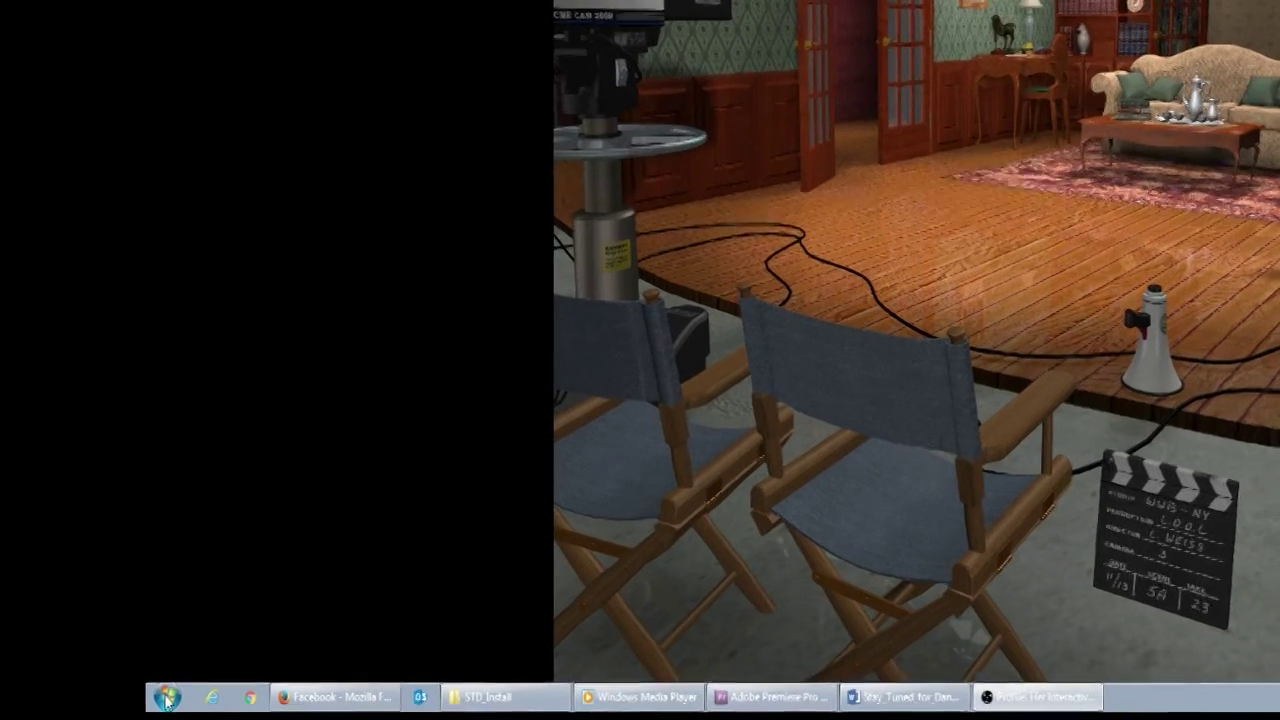
Open the Program Files (x86) folder on Local Disk (C:).
click(166, 699)
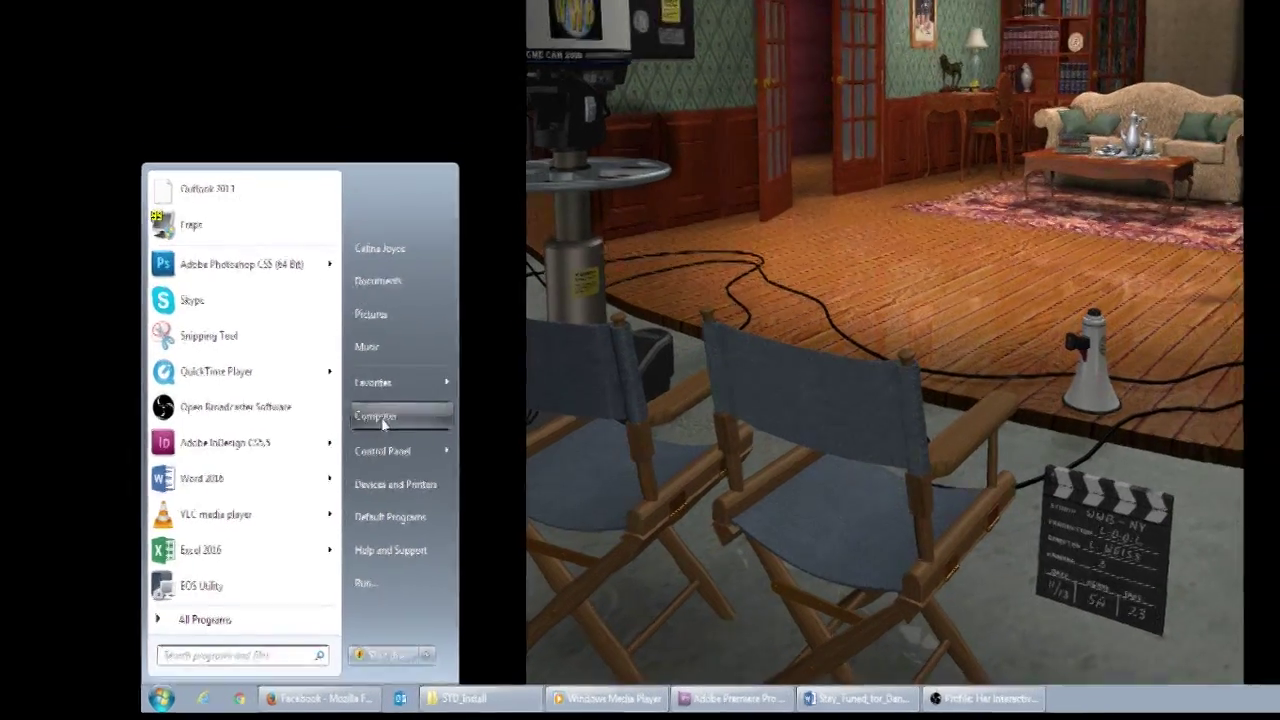
click(400, 397)
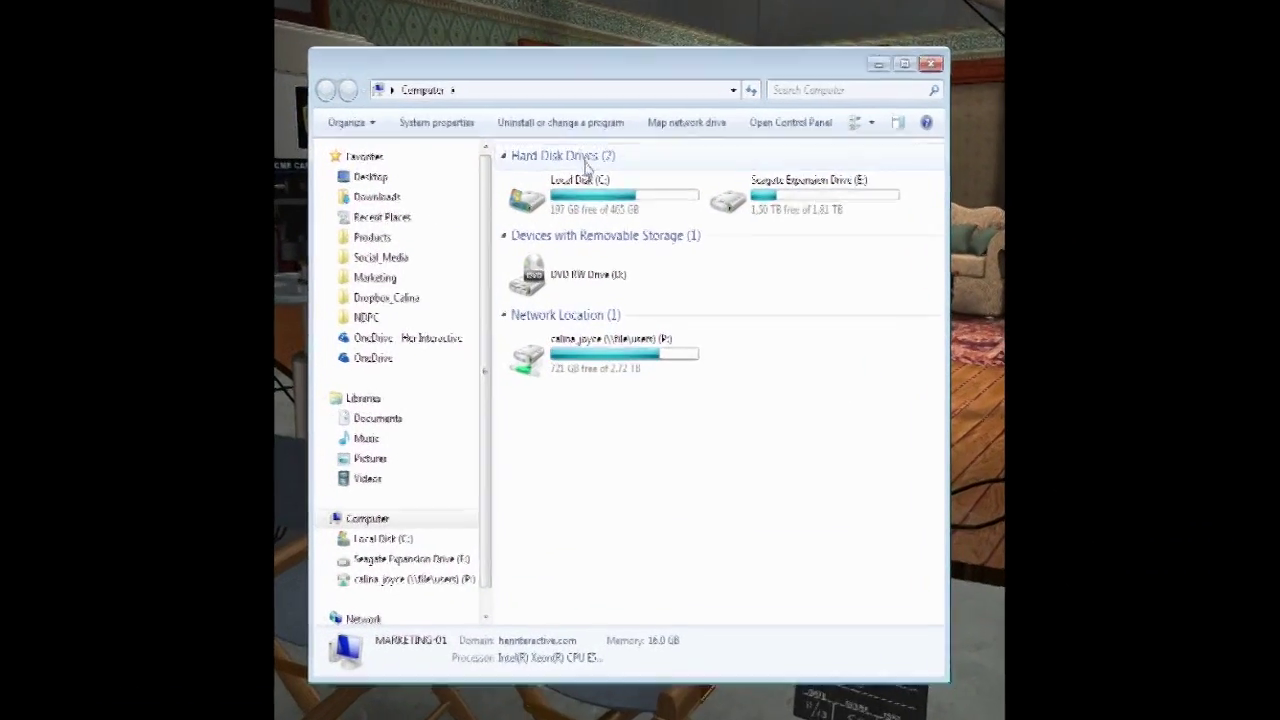
double_click(605, 182)
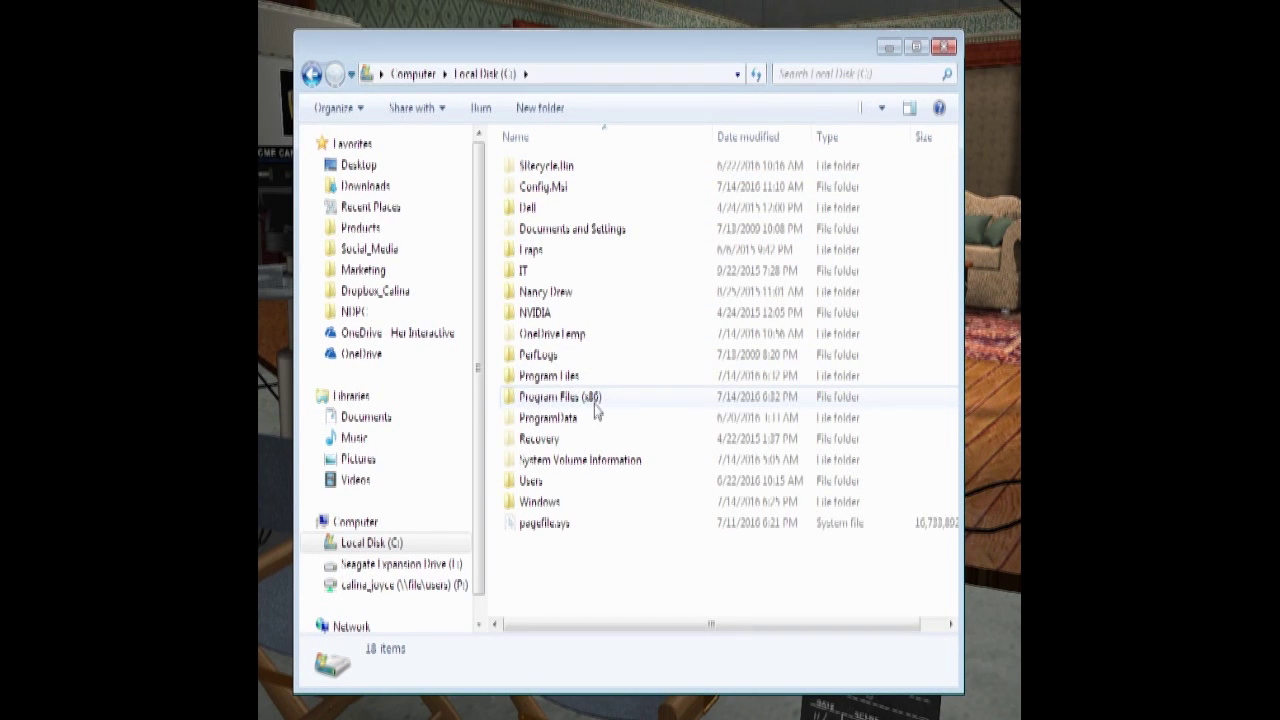
double_click(596, 411)
Create a new folder inside Program Files (x86).
right_click(493, 293)
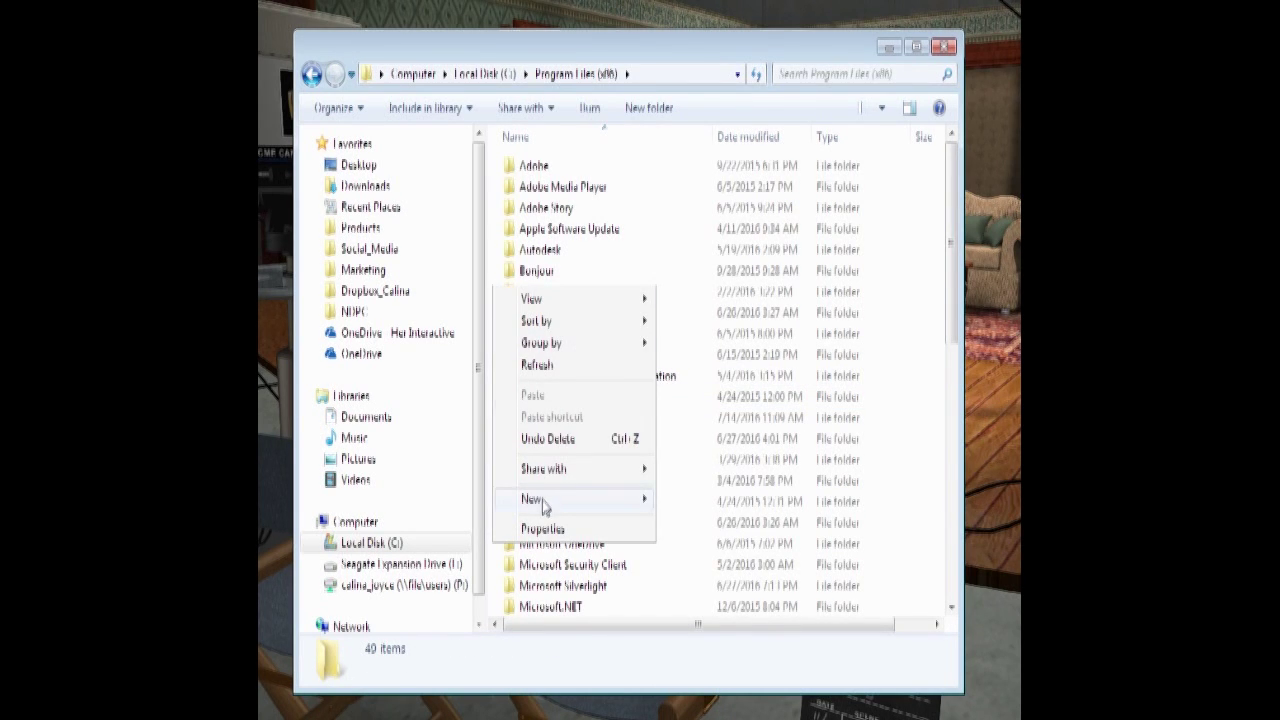
mouse_move(546, 503)
click(692, 503)
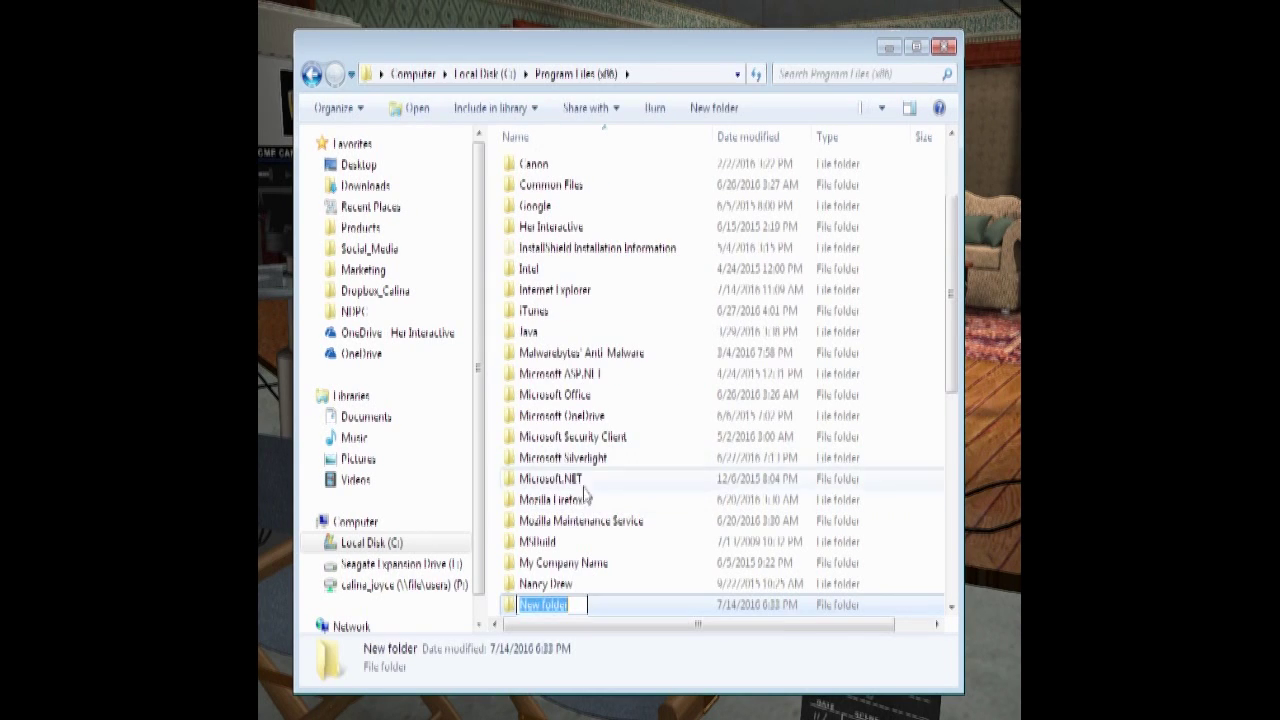
key(Return)
Run StFDSetup.exe from the Downloads folder and allow it to make changes to the computer.
click(350, 190)
click(540, 190)
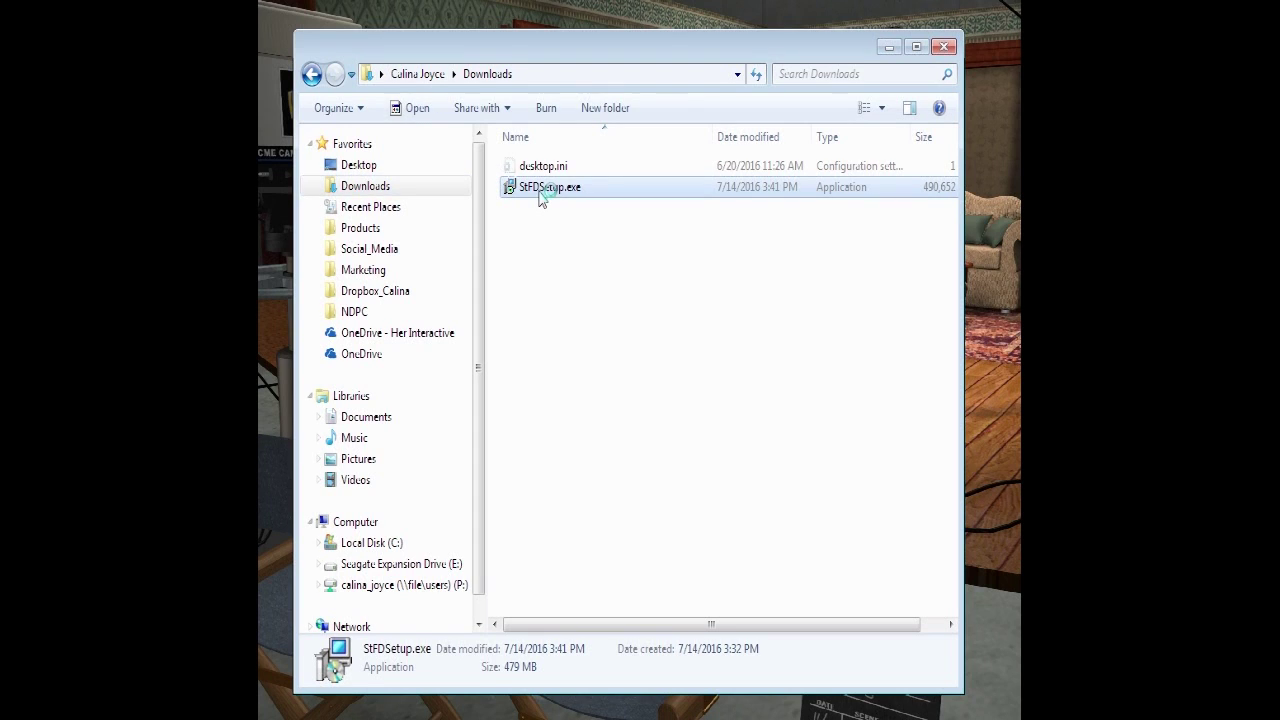
double_click(540, 190)
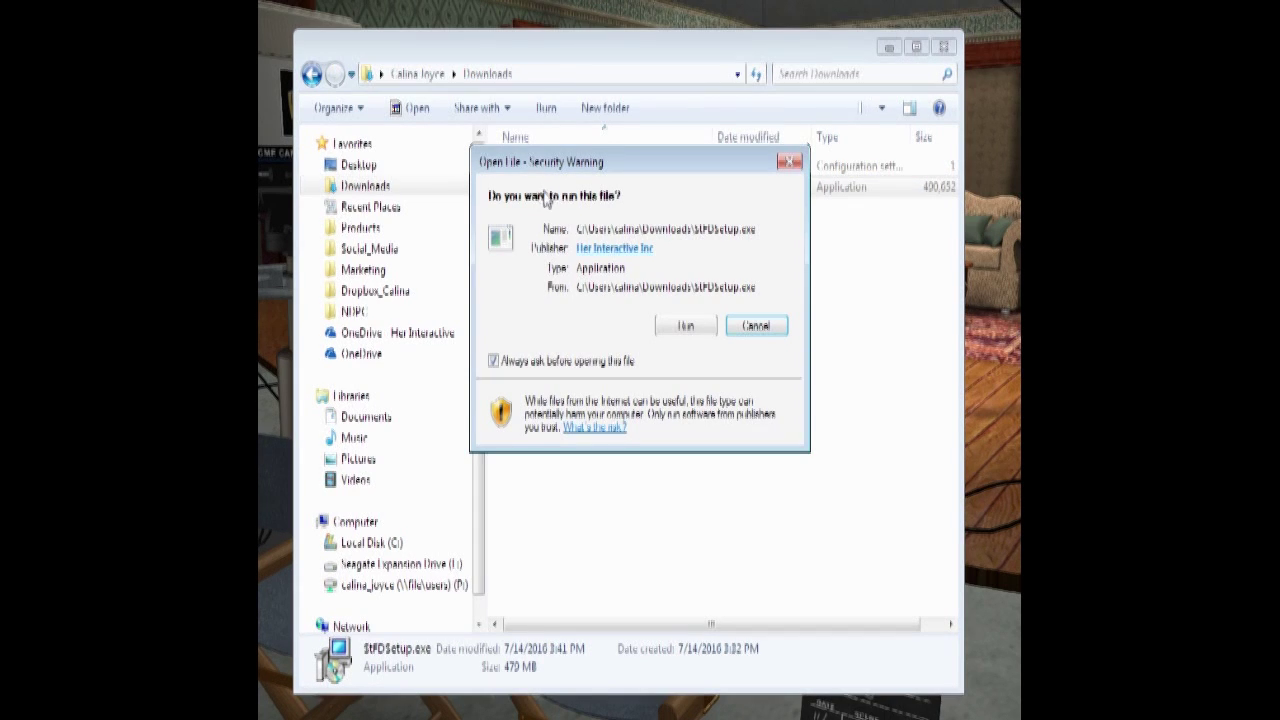
click(667, 337)
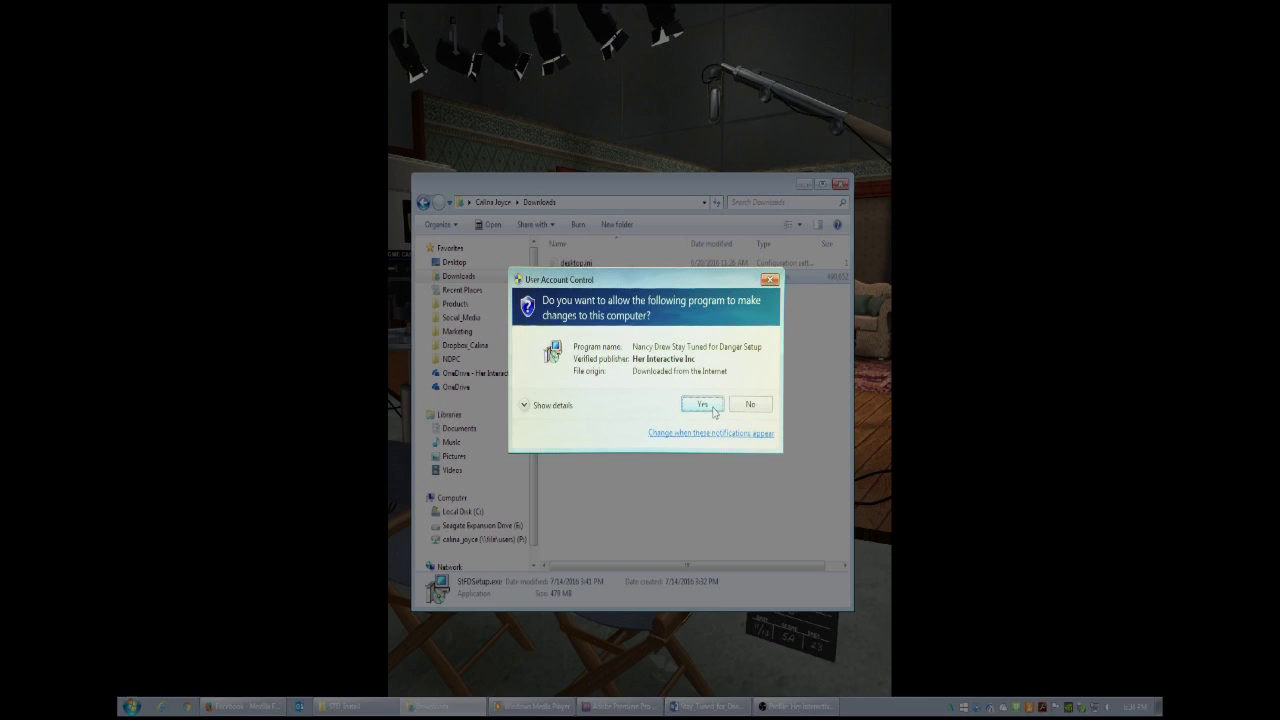
click(713, 410)
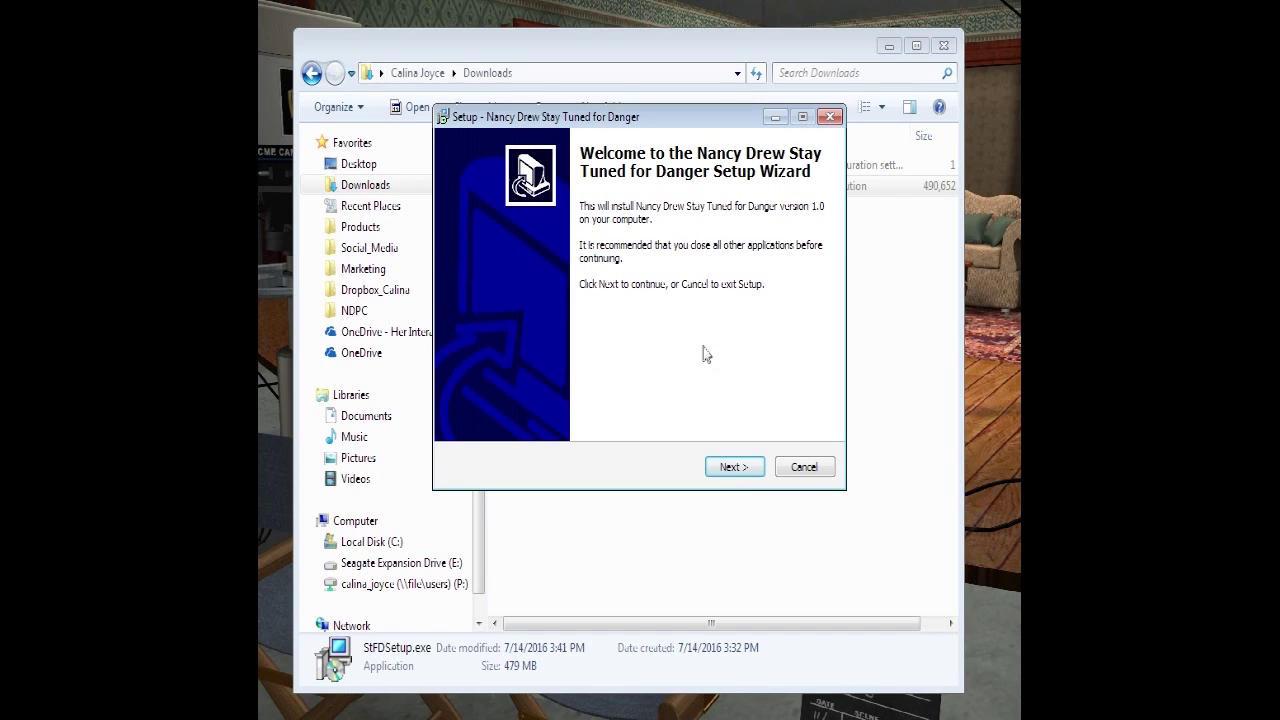
Complete the Nancy Drew Stay Tuned for Danger Setup Wizard with launch on finish enabled, and allow Setup.exe to make changes.
click(754, 471)
click(755, 472)
click(733, 467)
click(732, 467)
click(735, 467)
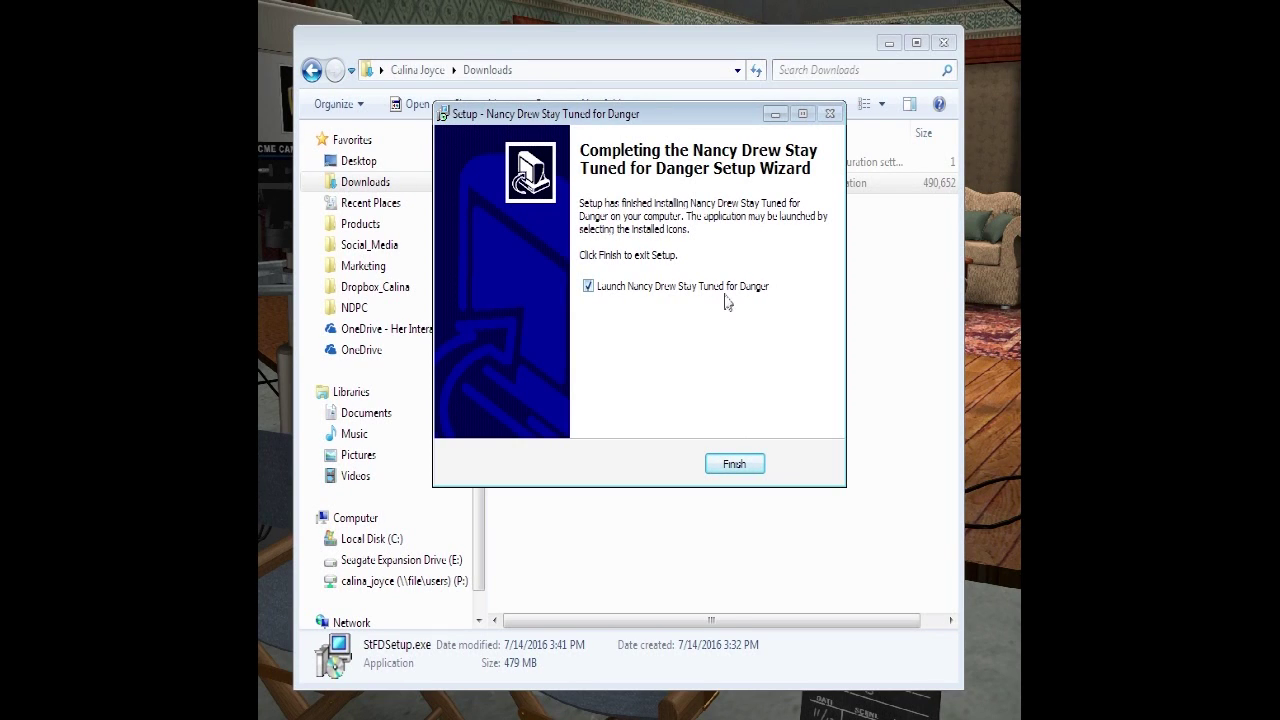
click(752, 468)
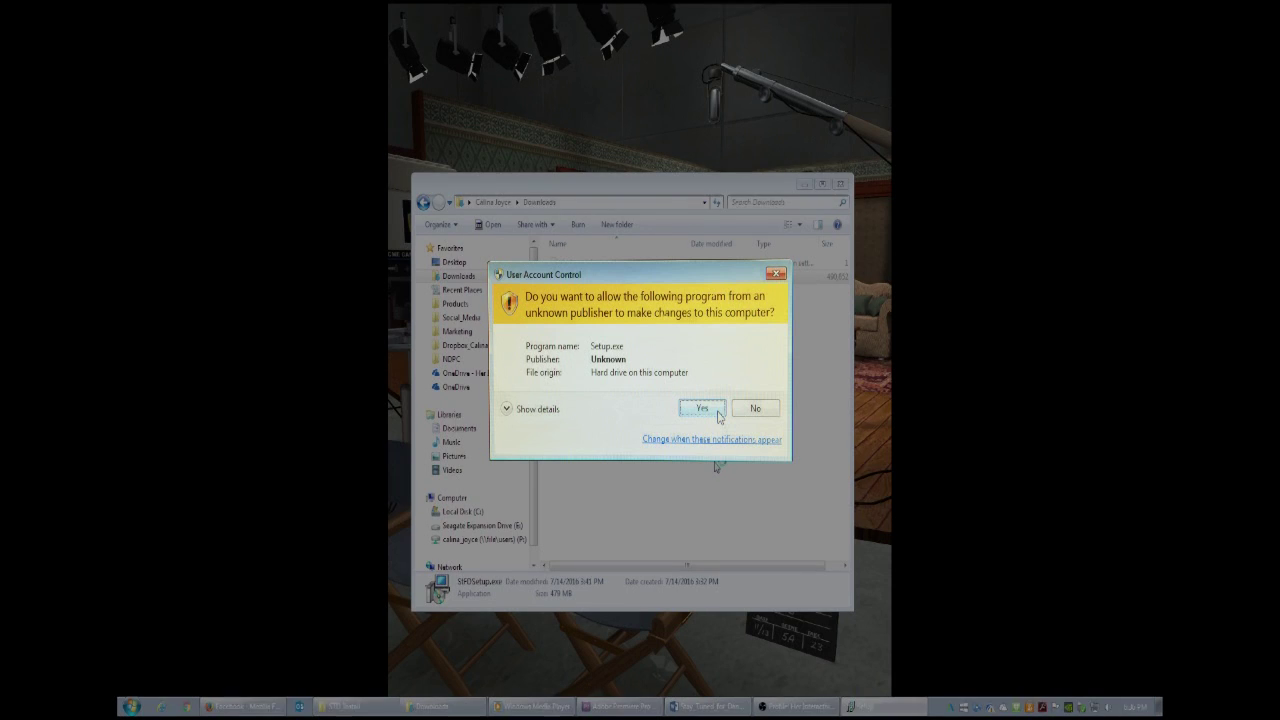
click(702, 408)
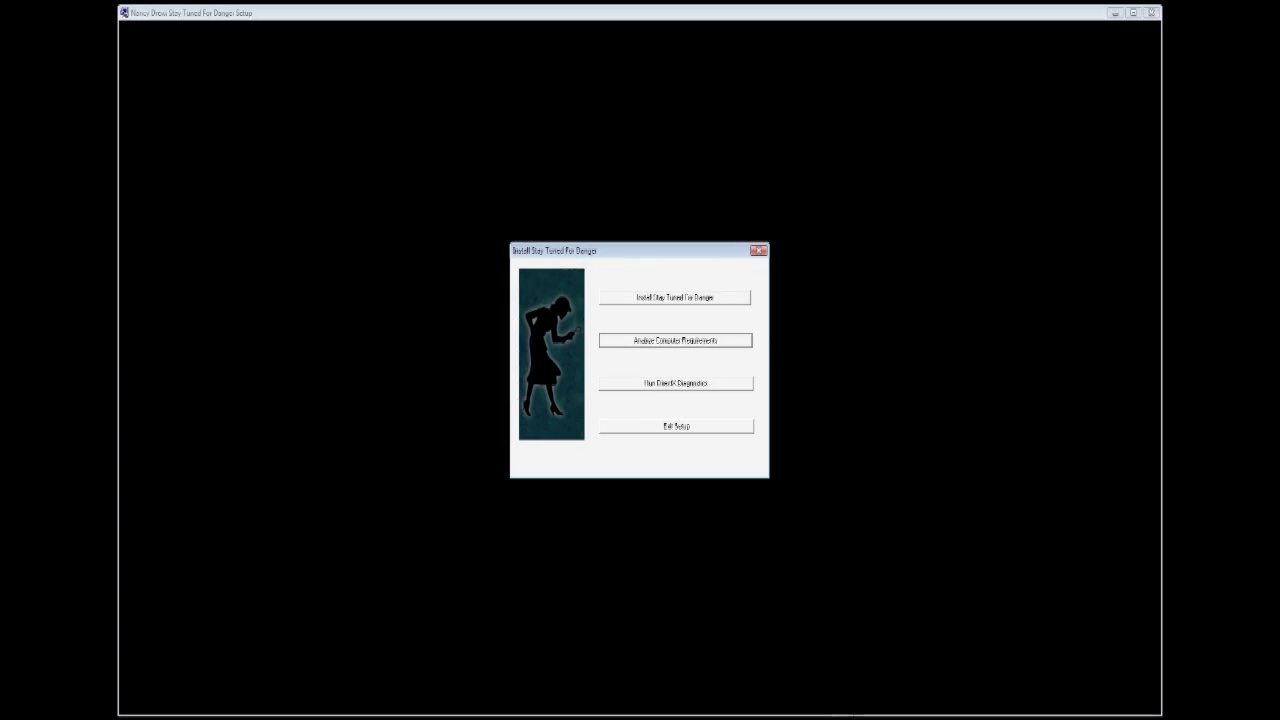
Start the Stay Tuned For Danger installation, accept the license agreement and proceed to the destination location choice.
click(674, 298)
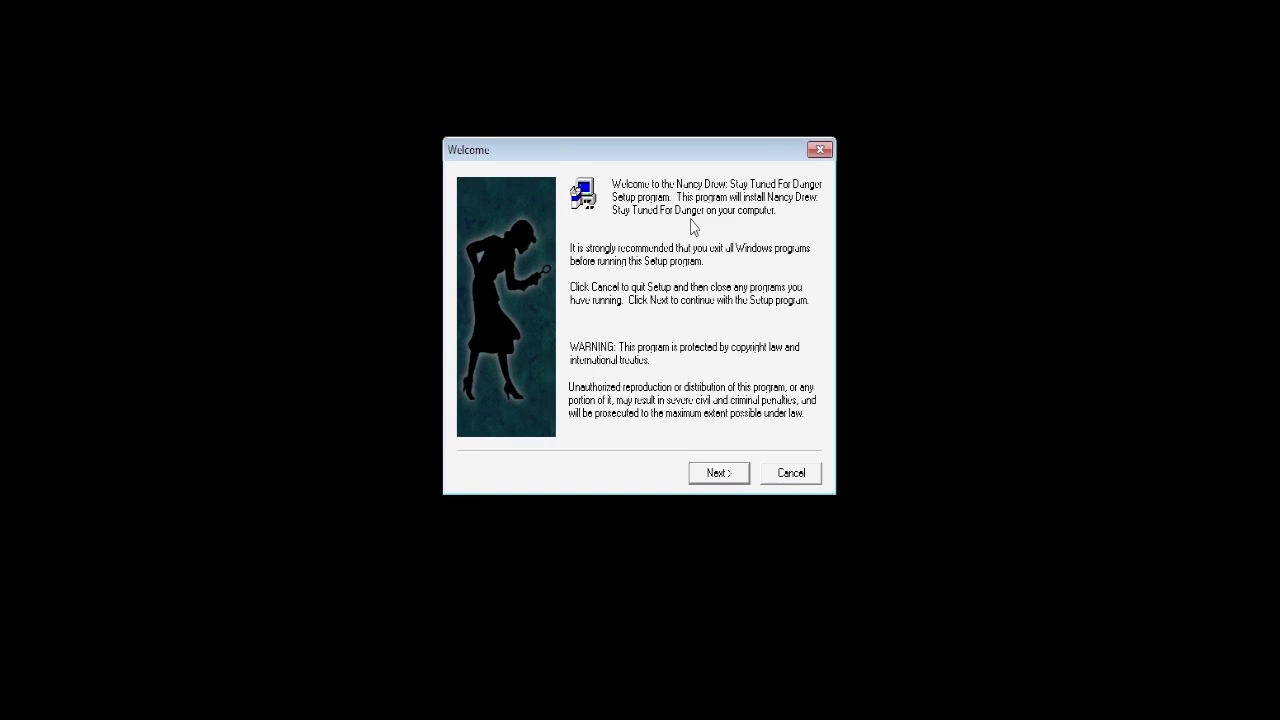
click(733, 479)
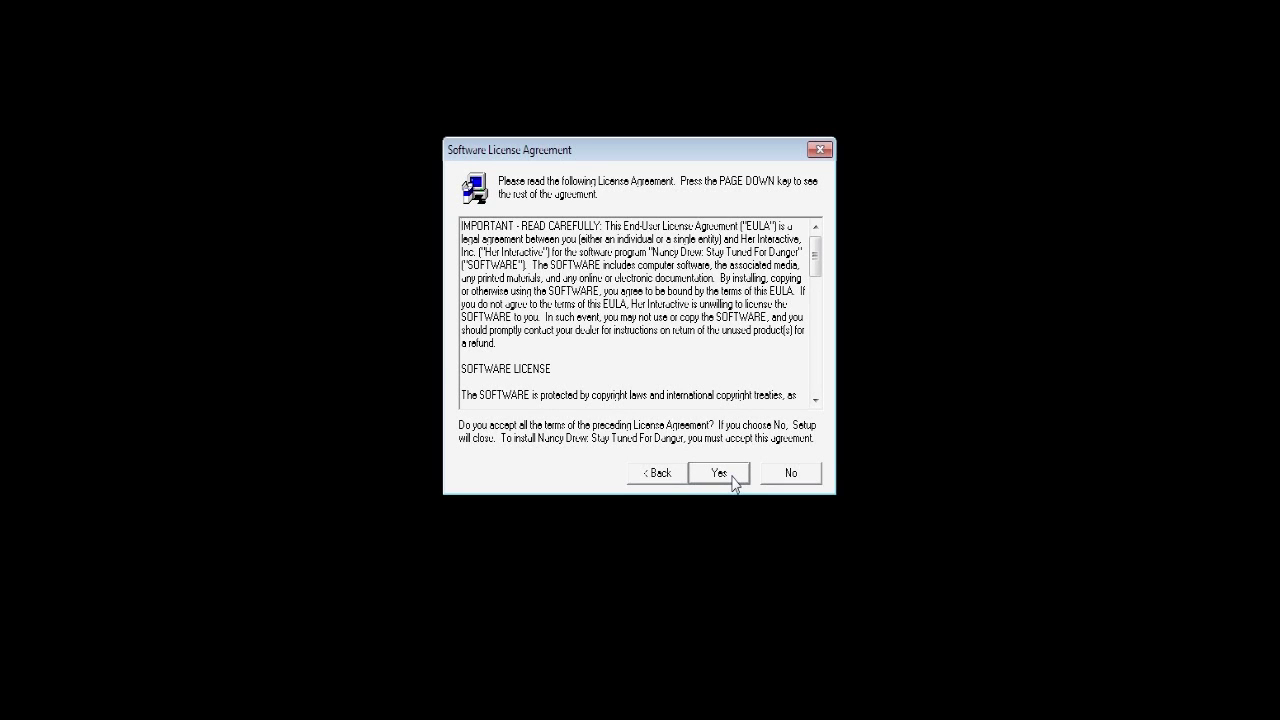
click(735, 481)
click(737, 480)
click(719, 480)
click(742, 474)
Browse for the installation folder within c:\program files (x86).
click(783, 418)
double_click(565, 299)
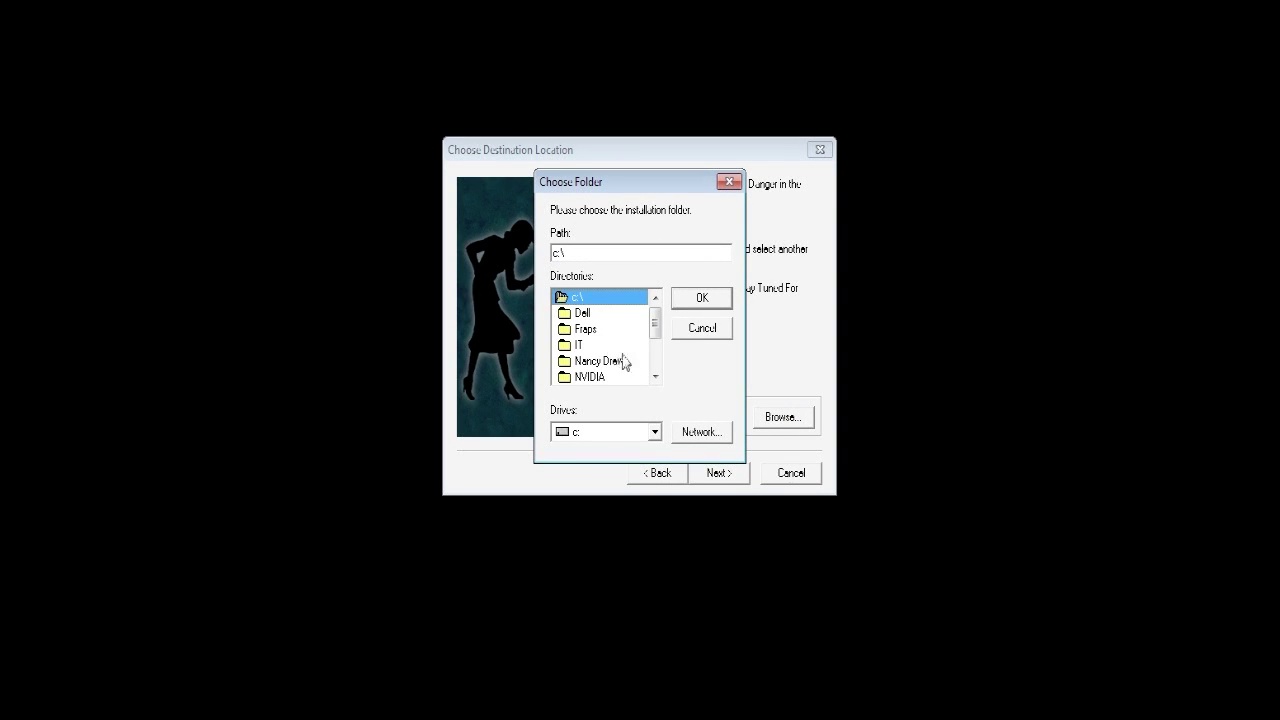
scroll(658, 358, down, 2)
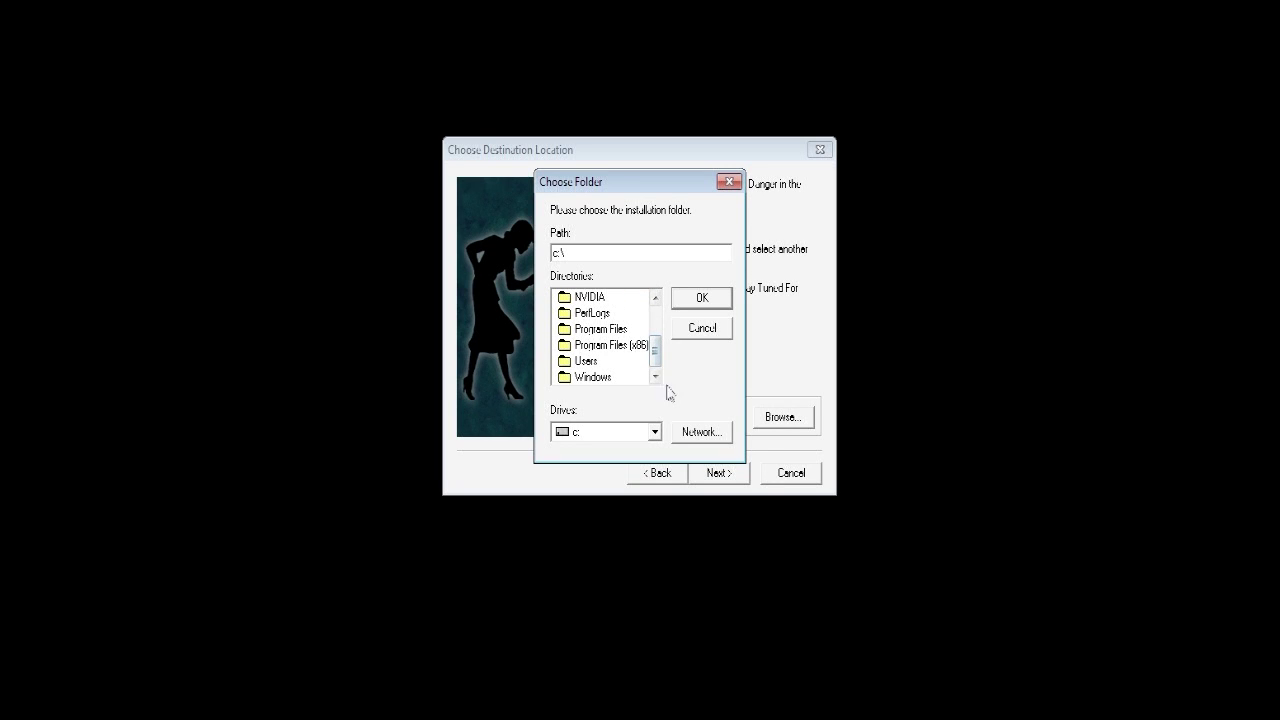
click(605, 347)
double_click(567, 348)
scroll(656, 366, down, 8)
scroll(656, 366, down, 5)
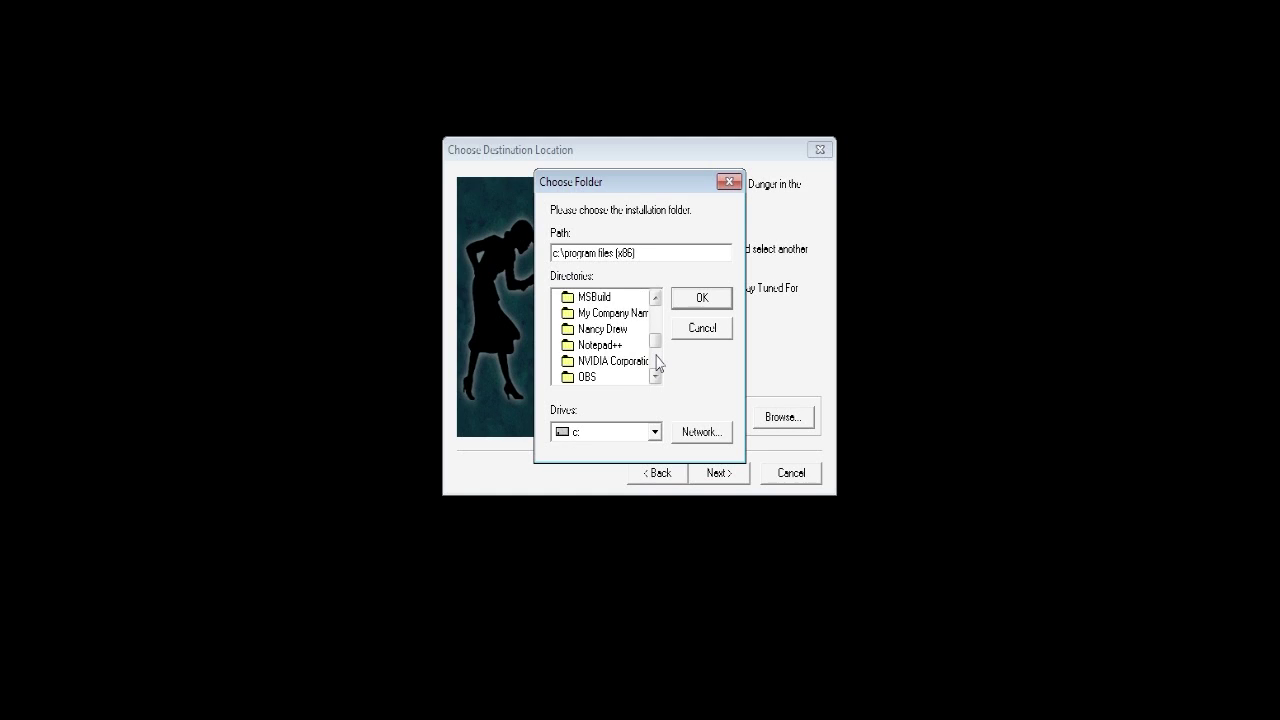